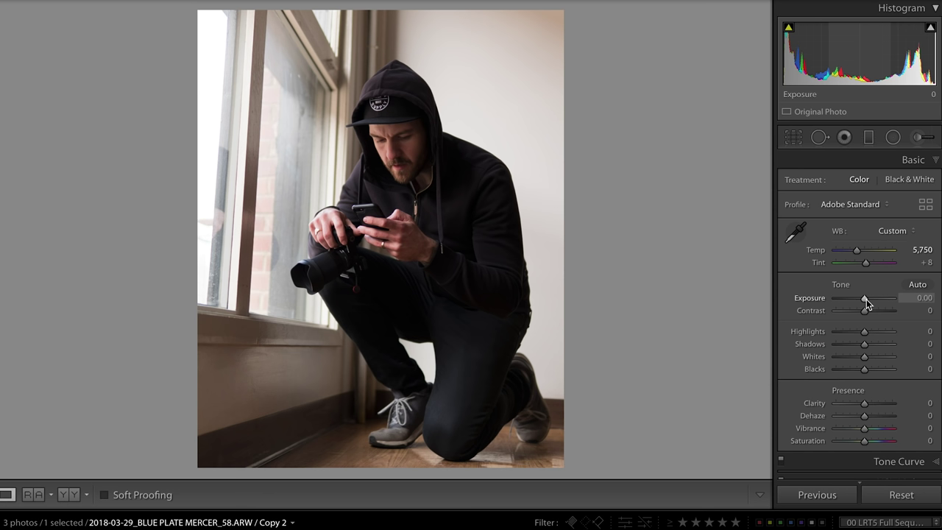
Set Exposure to +0.40, Contrast to −21, Highlights to −22, Shadows to +17 and Blacks to −10
left_click_drag(865, 299, 868, 299)
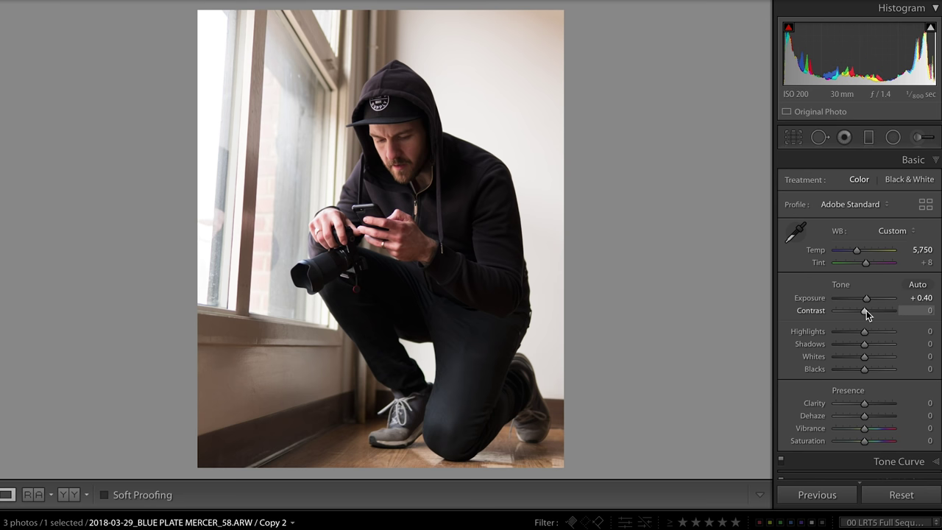
left_click_drag(867, 310, 859, 310)
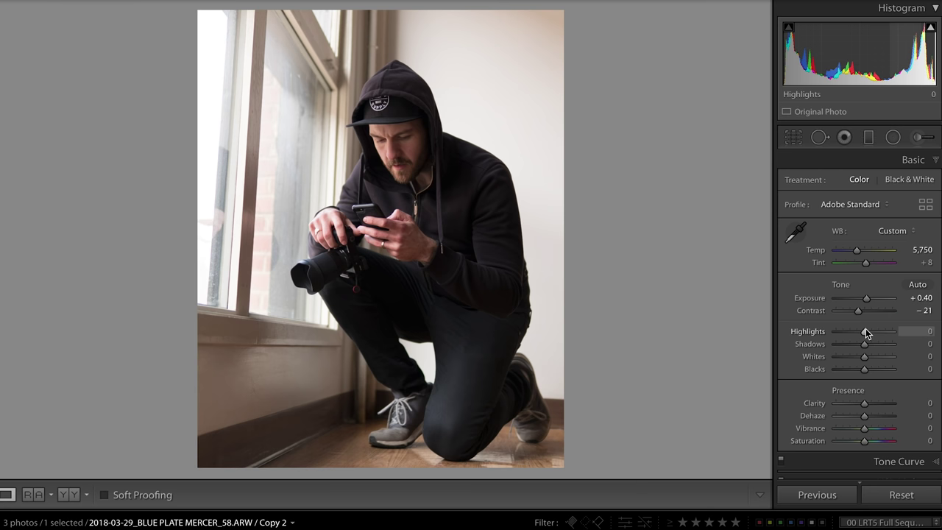
left_click_drag(864, 332, 869, 345)
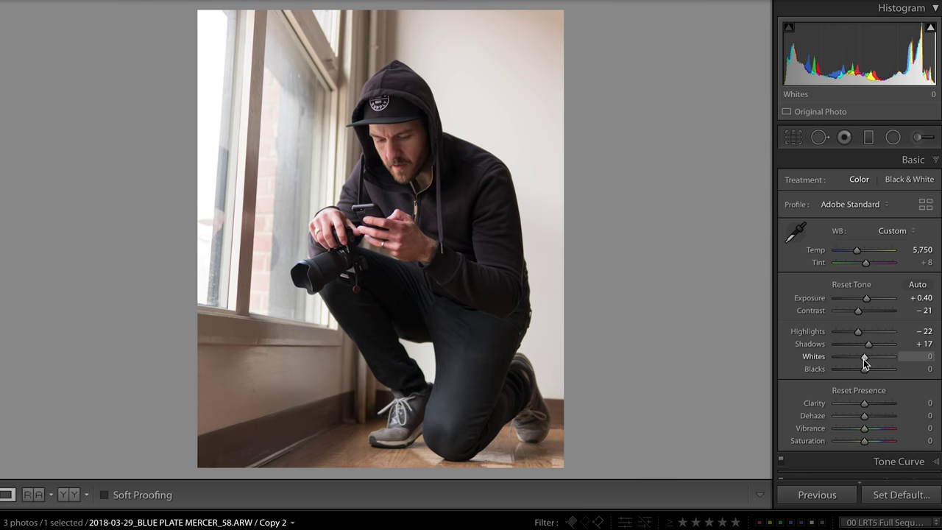
left_click(865, 359, "alt")
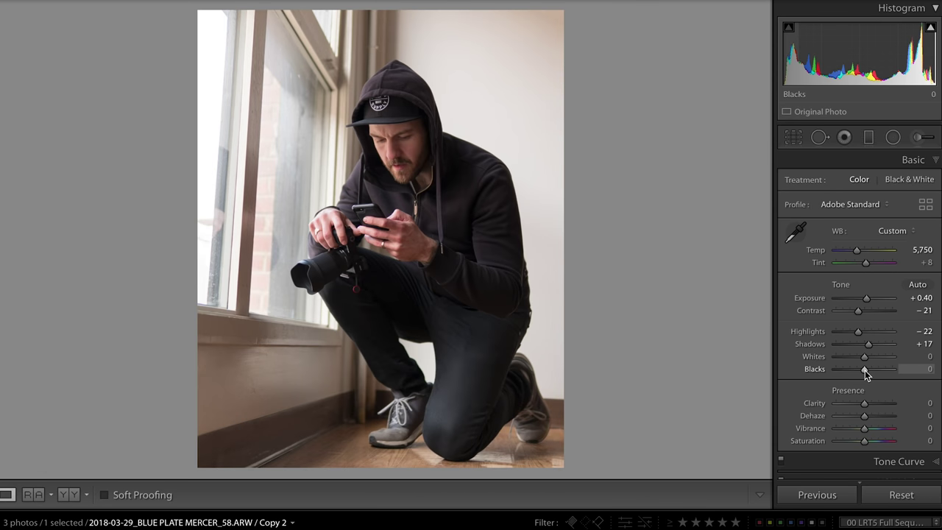
left_click_drag(865, 371, 857, 371)
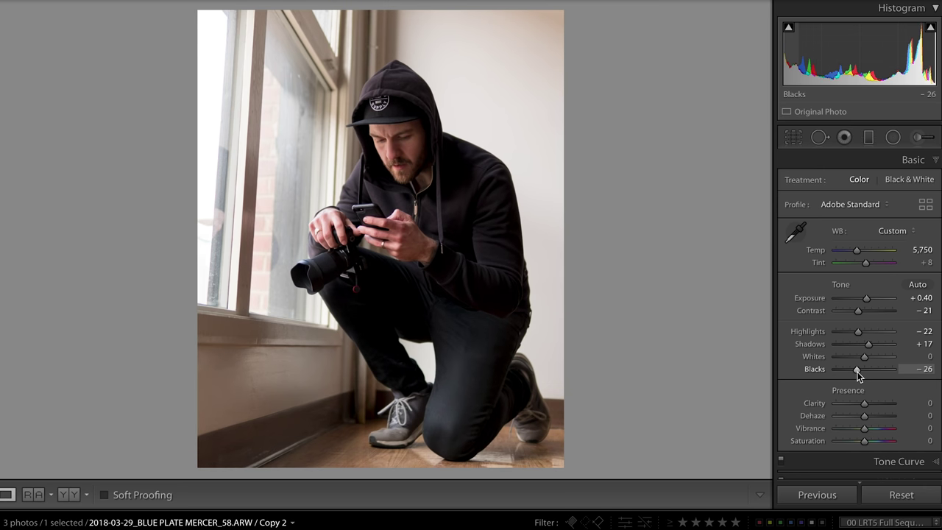
left_click_drag(857, 372, 864, 371)
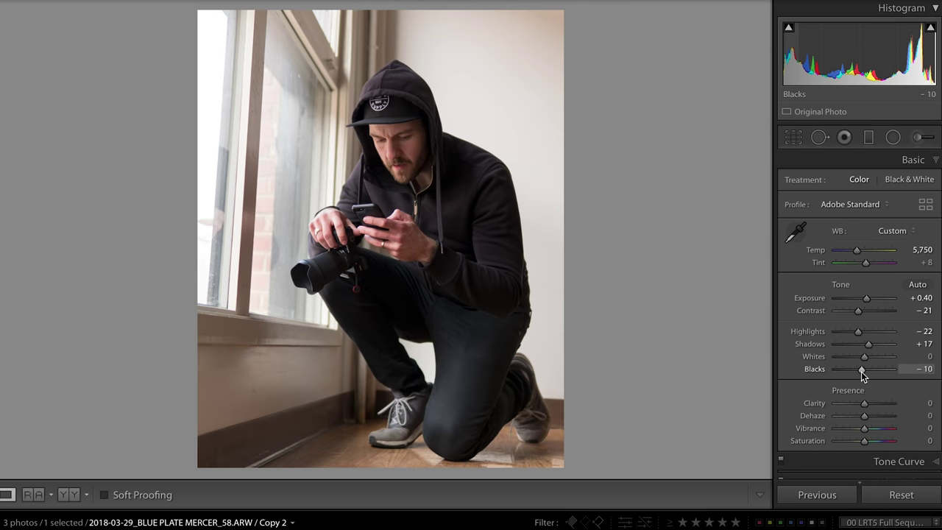
Set Clarity to −9, Vibrance to +13 and Saturation to −4 in the Presence adjustments
left_click_drag(864, 404, 863, 405)
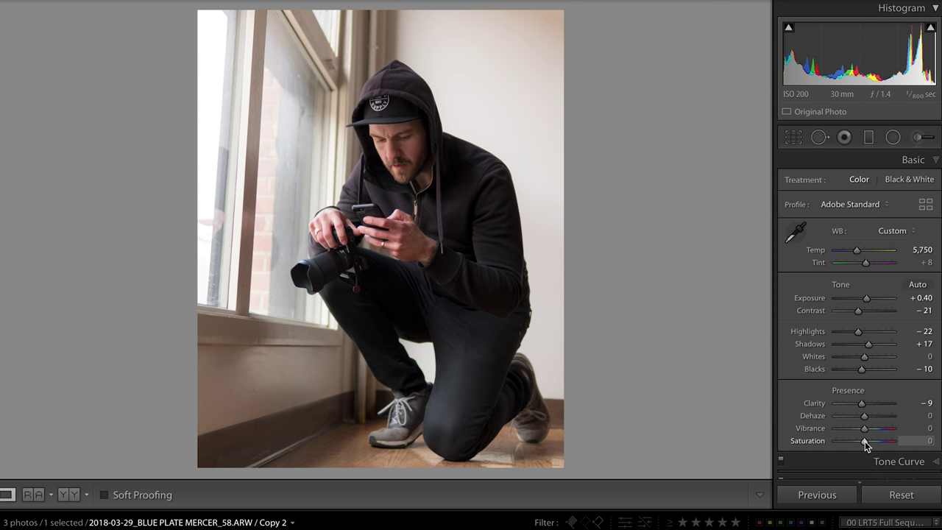
left_click_drag(865, 440, 863, 441)
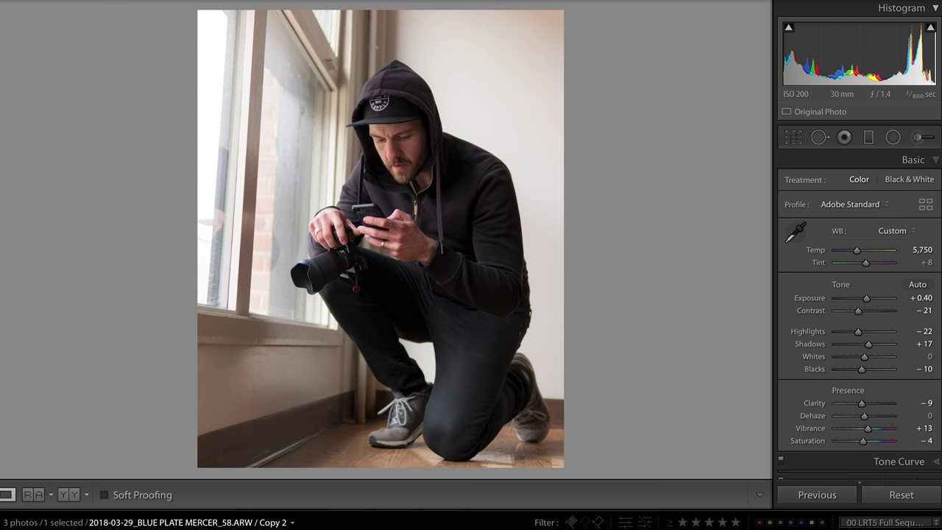
Add shadow, midtone and highlight points on the RGB tone curve's quarter lines and lift its black endpoint to about 19.6%
left_click(878, 159)
left_click(886, 180)
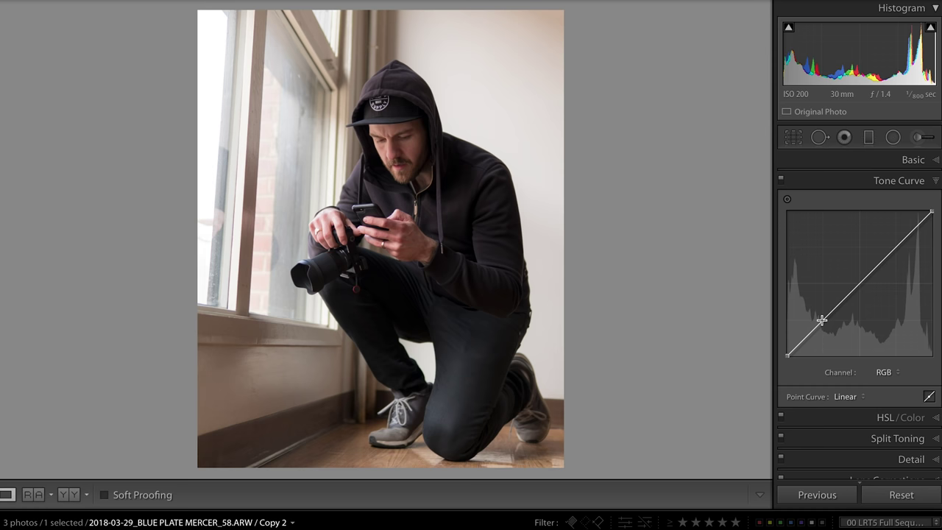
left_click(822, 318)
left_click(860, 283)
left_click(895, 248)
left_click_drag(787, 355, 783, 333)
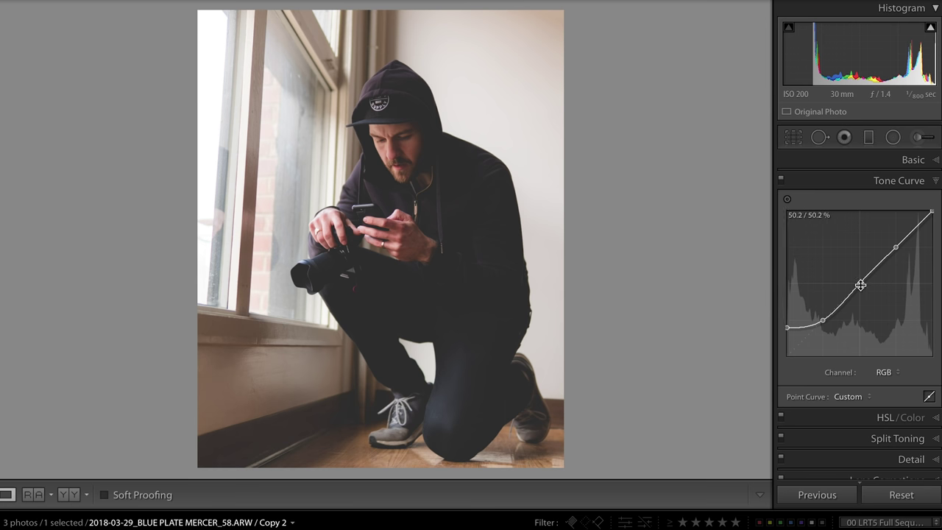
Raise the tone curve's midtone point above the diagonal and its highlight point to about 81.6%
left_click_drag(860, 285, 863, 275)
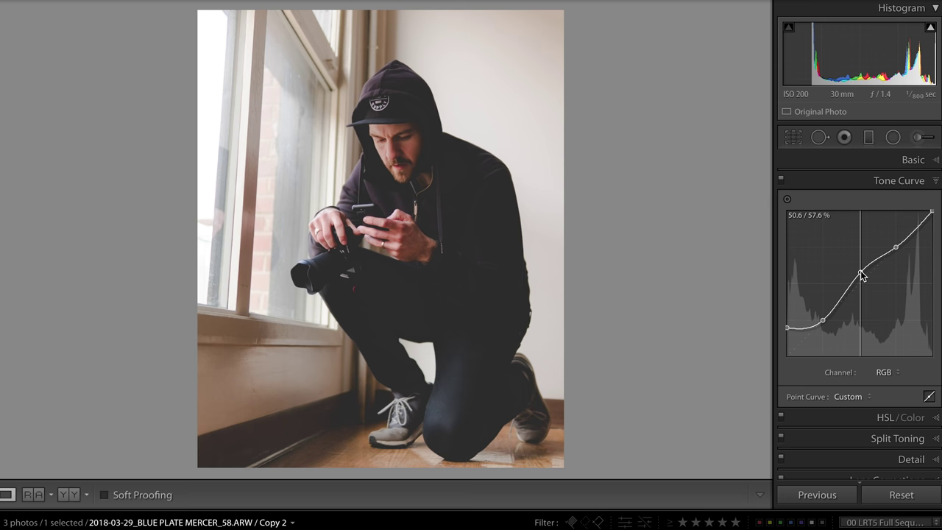
left_click_drag(896, 247, 896, 240)
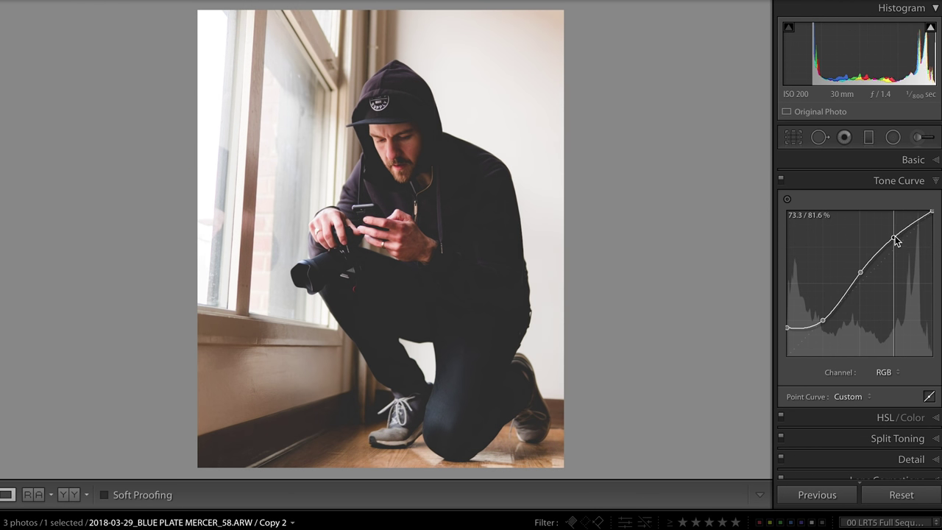
left_click_drag(862, 276, 860, 268)
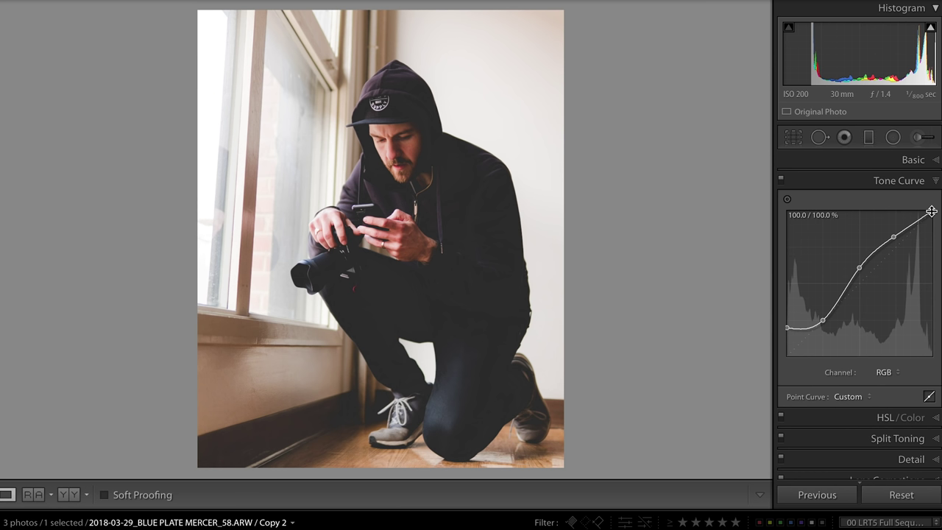
Lower the tone curve's white endpoint slightly below maximum and bring the lifted black endpoint down a little
left_click_drag(932, 211, 935, 222)
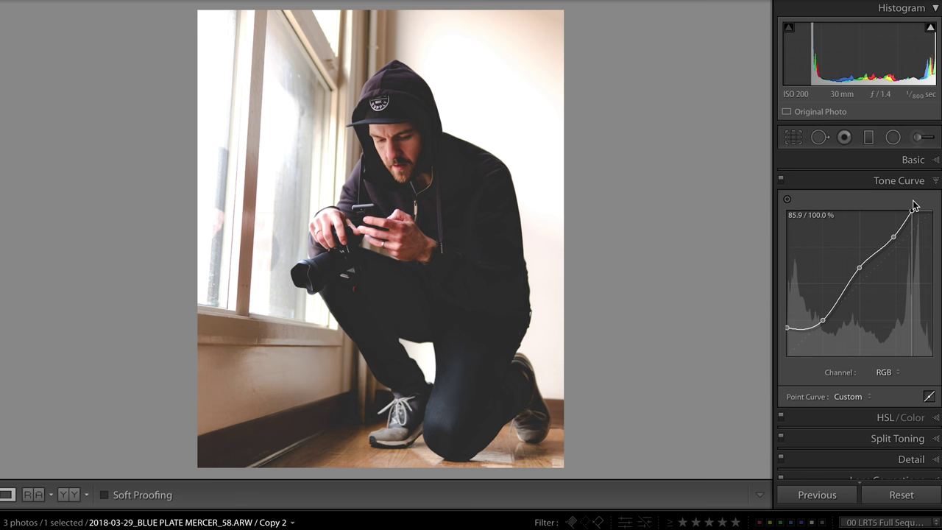
left_click_drag(916, 204, 932, 218)
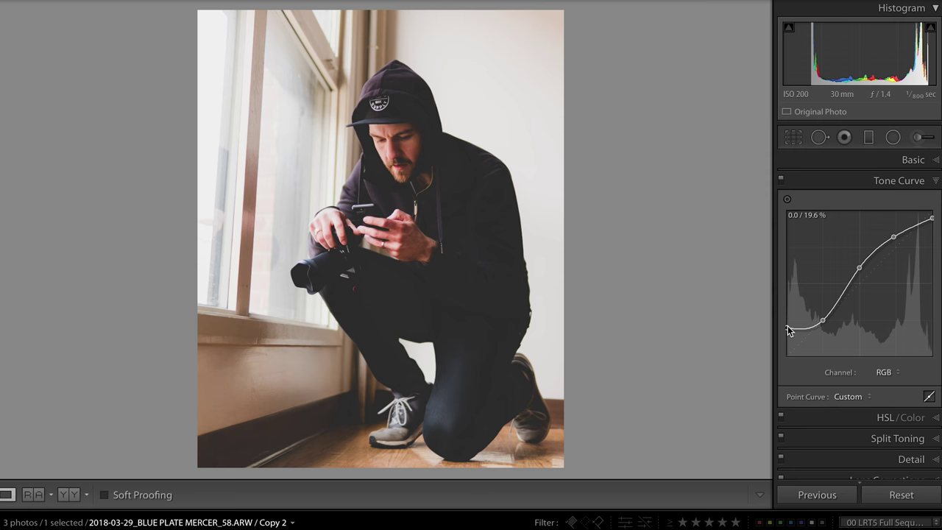
left_click_drag(787, 326, 786, 337)
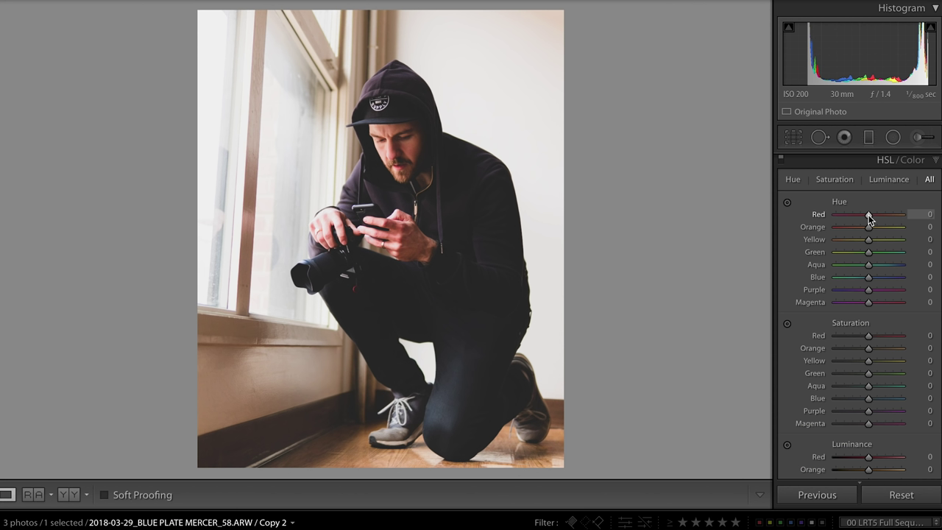
Set the HSL saturation of yellow to −100, green to −75, aqua to −68 and blue to −64
left_click_drag(869, 215, 867, 215)
scroll(854, 290, "down", 3)
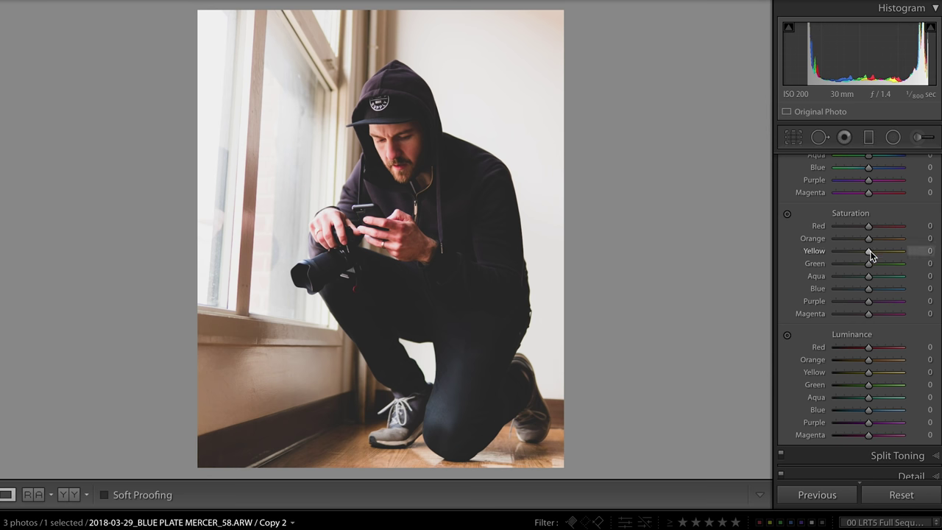
left_click_drag(838, 247, 695, 238)
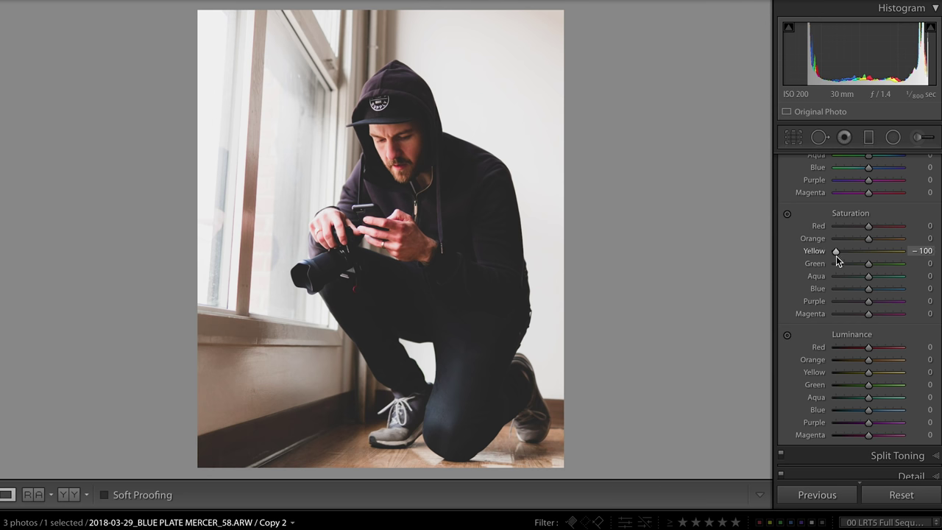
double_click(834, 250)
left_click_drag(869, 250, 712, 309)
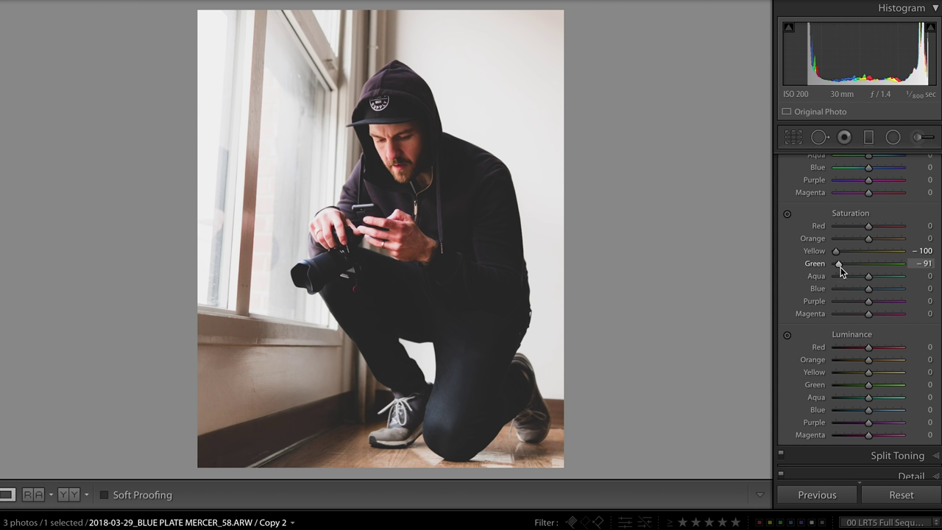
left_click_drag(841, 267, 845, 270)
left_click_drag(869, 284, 895, 294)
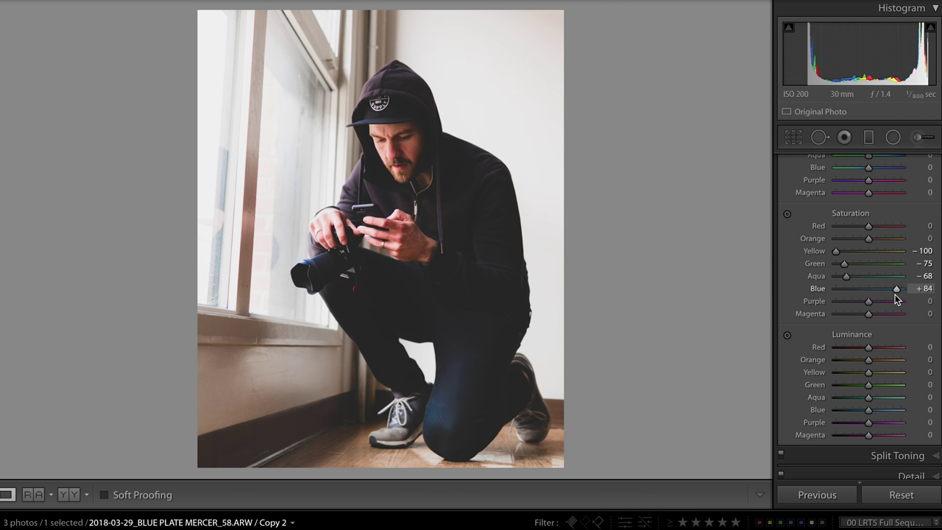
left_click_drag(895, 294, 847, 288)
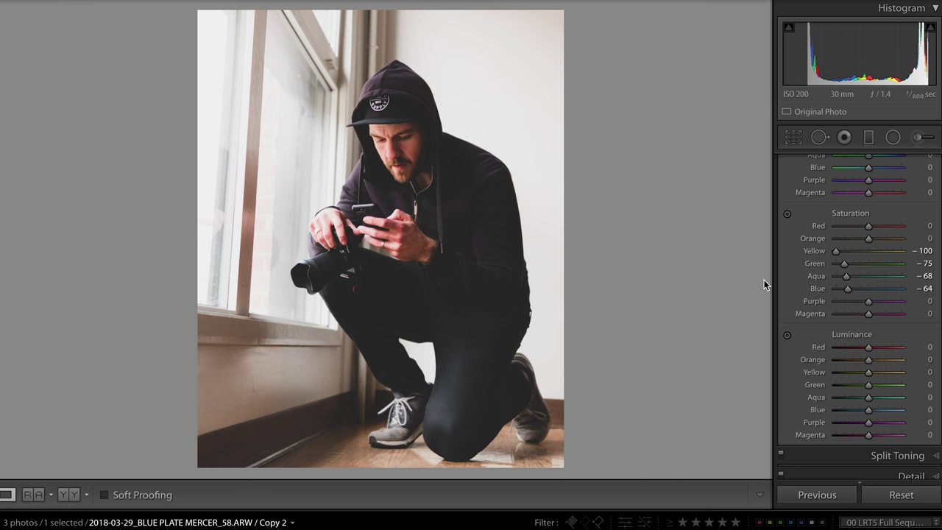
Set the HSL saturation of purple to −63, magenta to −76, orange to −15 and red to −8, checking the hood up close
left_click(378, 83)
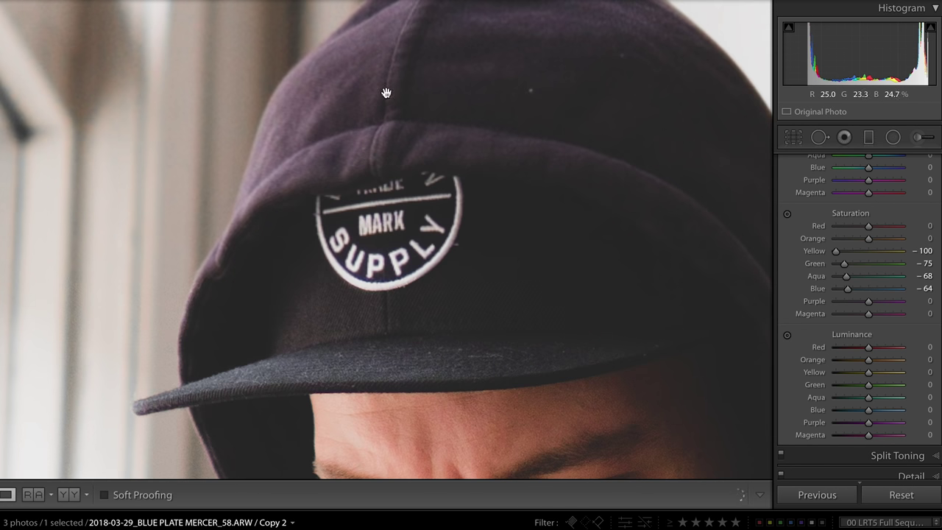
left_click_drag(868, 301, 848, 301)
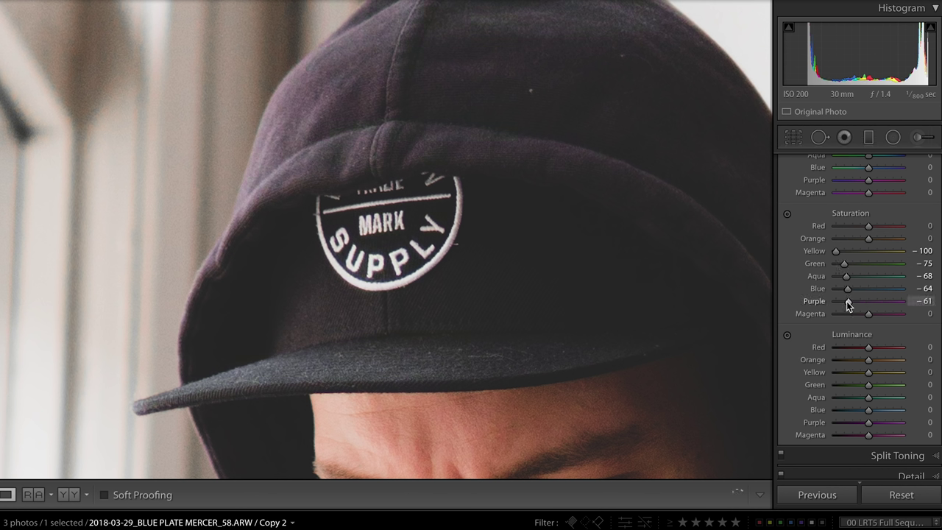
left_click_drag(868, 315, 843, 315)
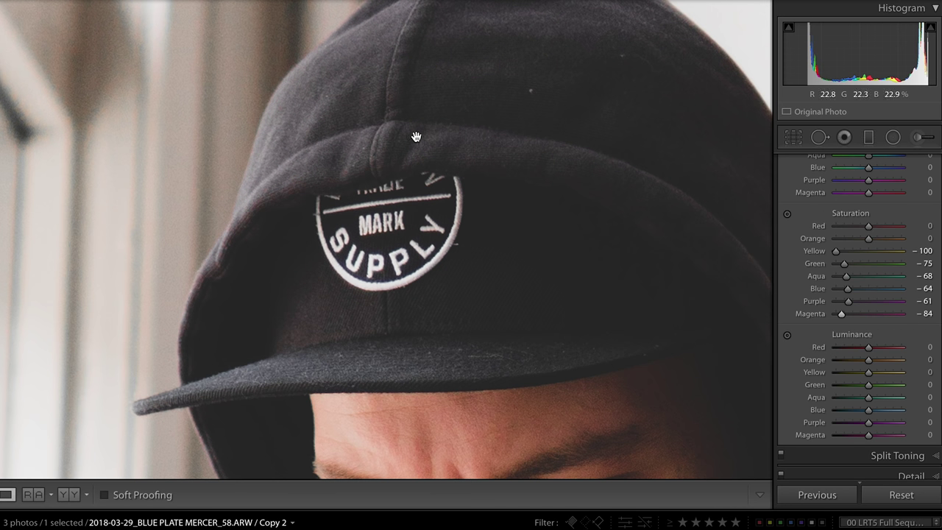
left_click(343, 96)
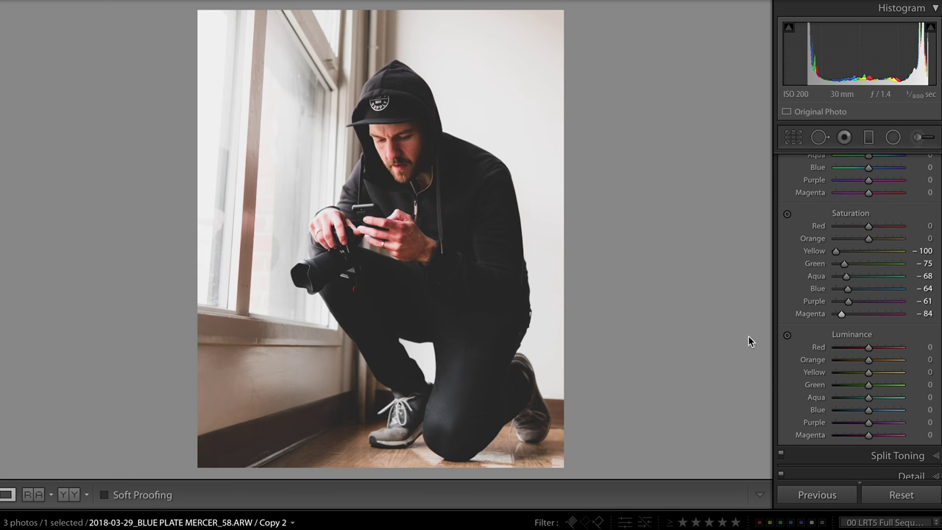
left_click_drag(842, 319, 850, 308)
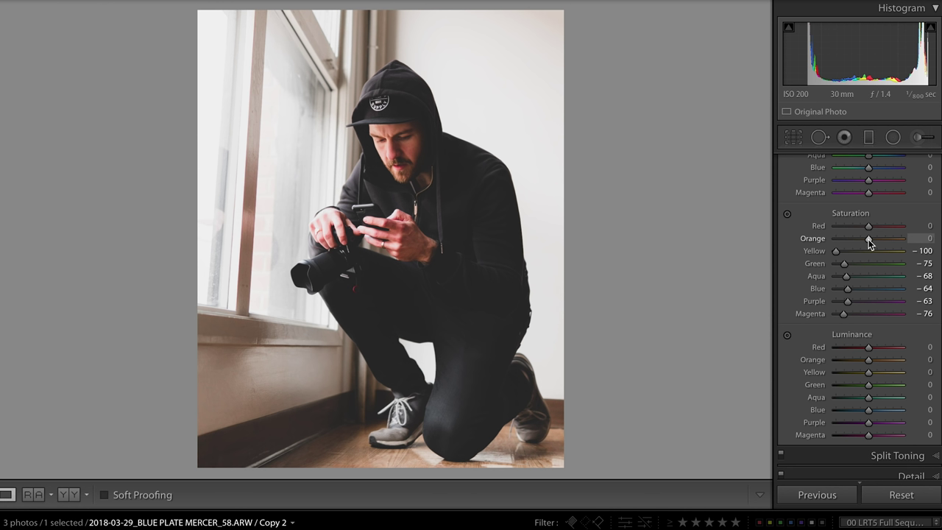
left_click_drag(869, 239, 867, 226)
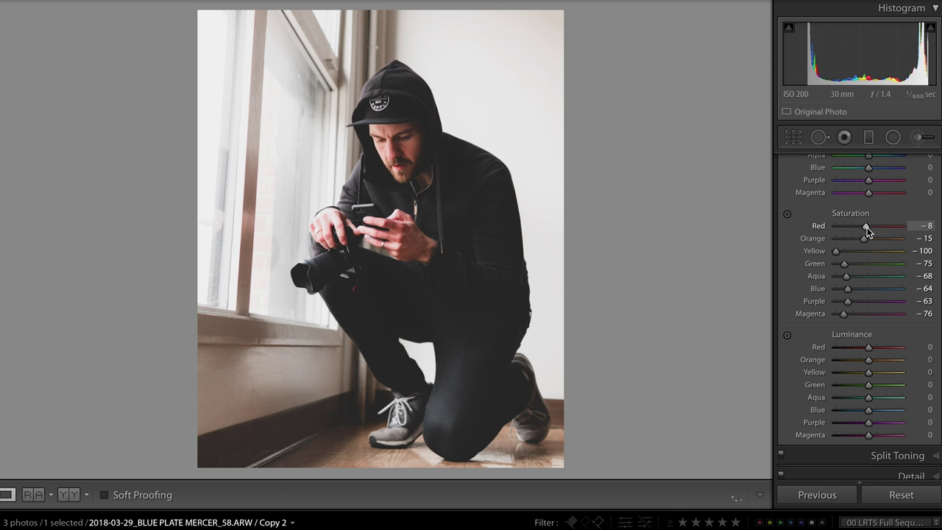